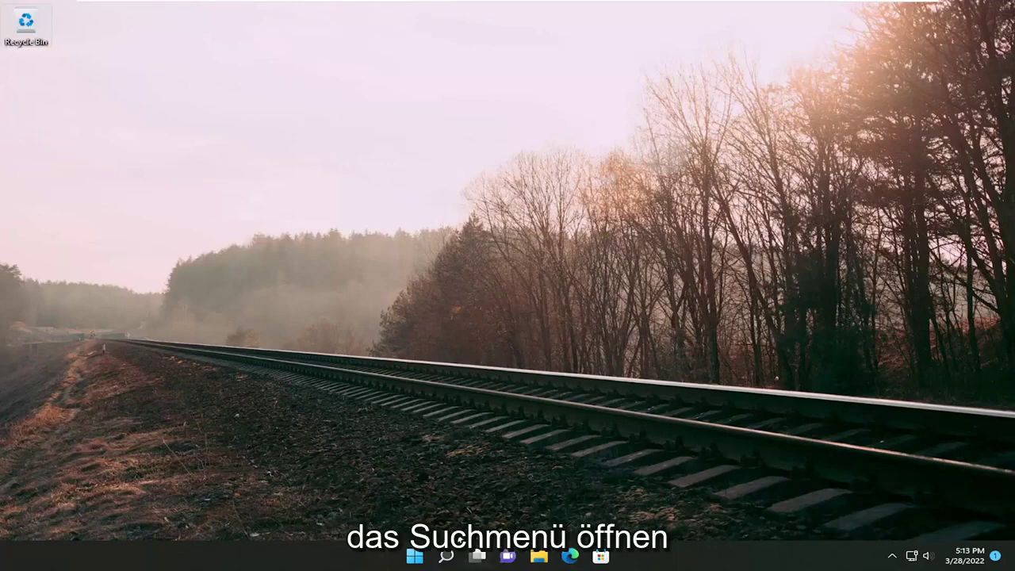
Search for 'services', open the Services app and select the Windows Search service
click(446, 556)
text(servic)
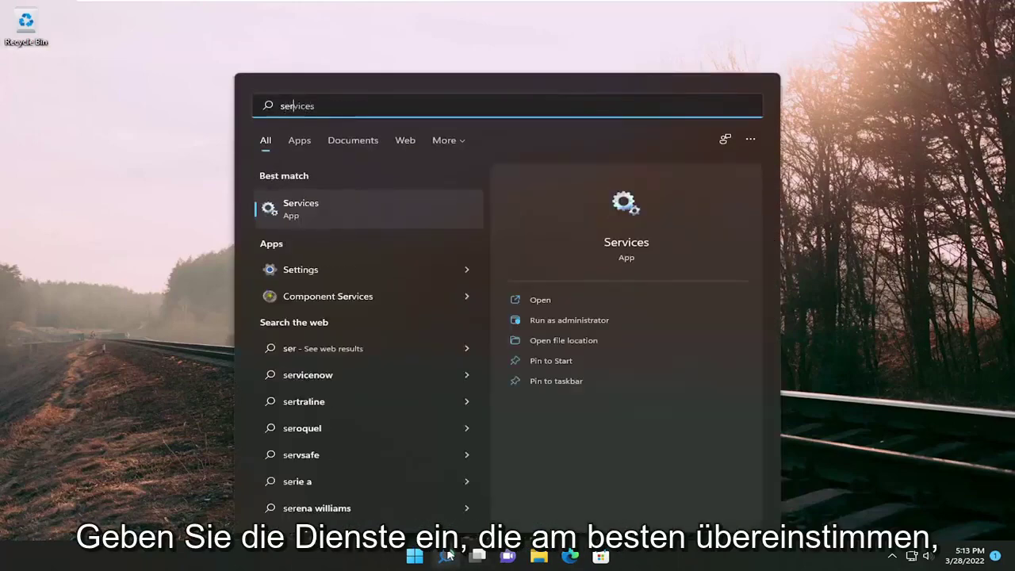
text(es)
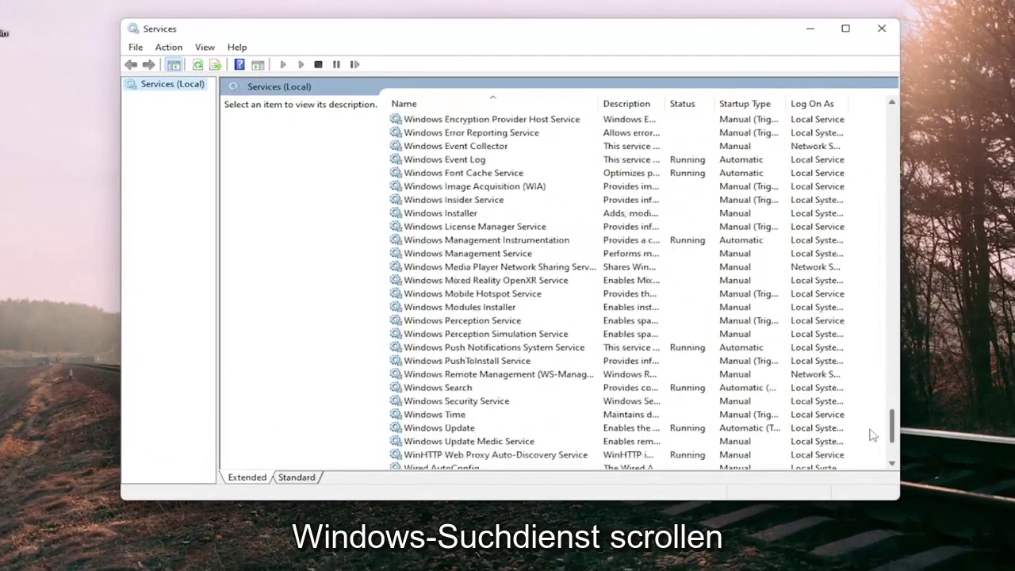
click(435, 362)
Stop and restart Windows Search, keep its startup type Automatic (Delayed Start), and save
double_click(435, 364)
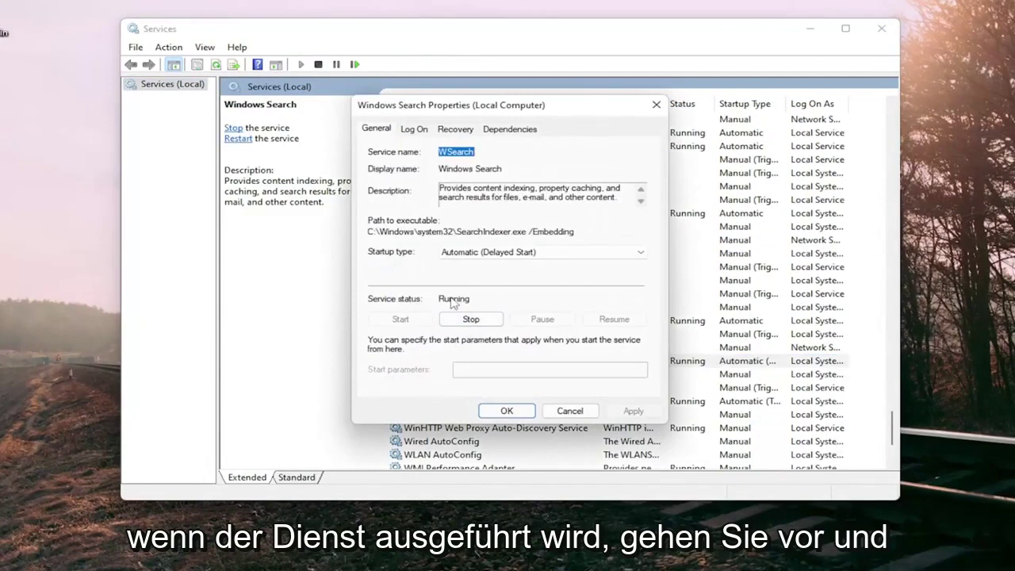
click(470, 324)
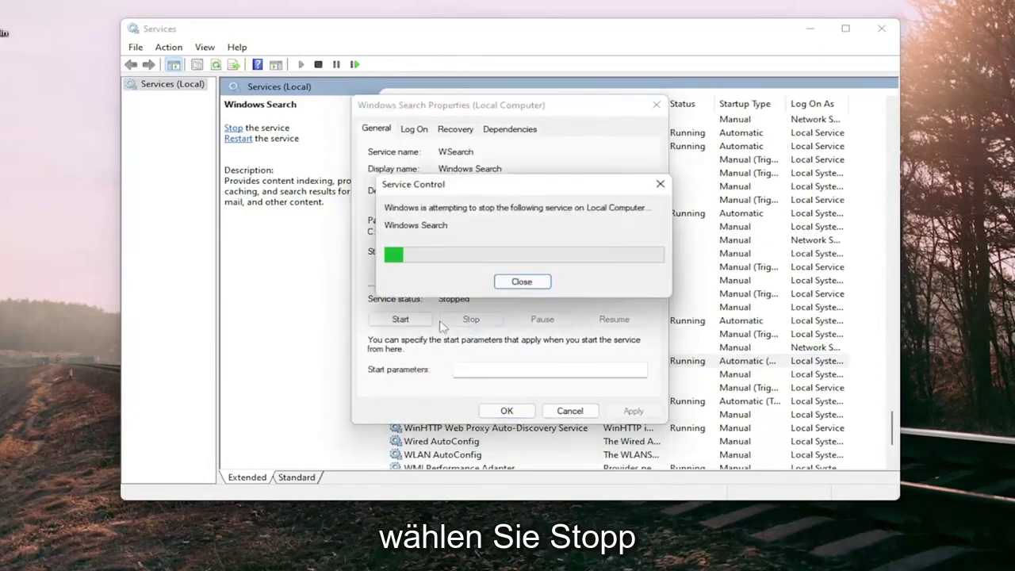
click(398, 320)
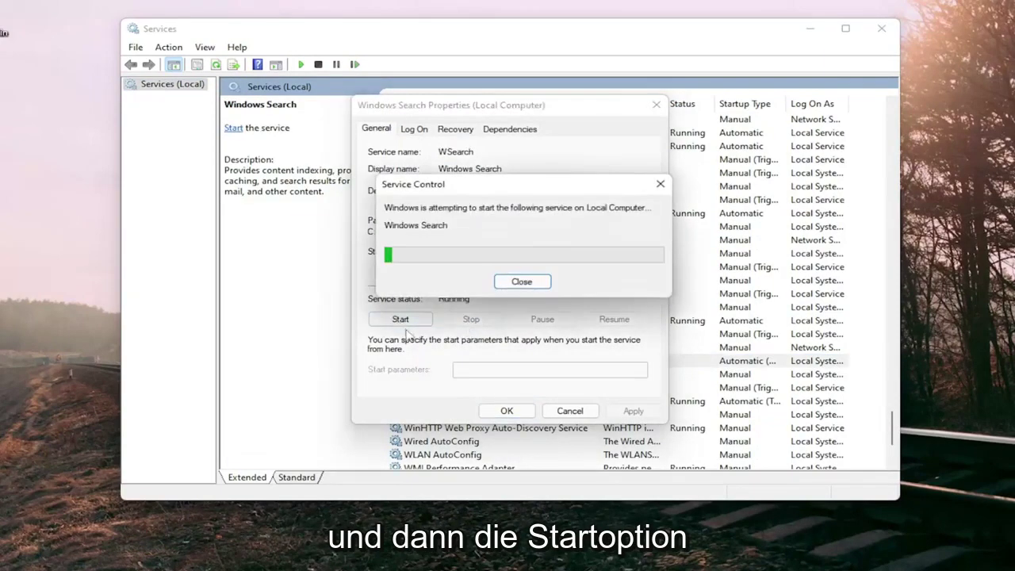
click(490, 258)
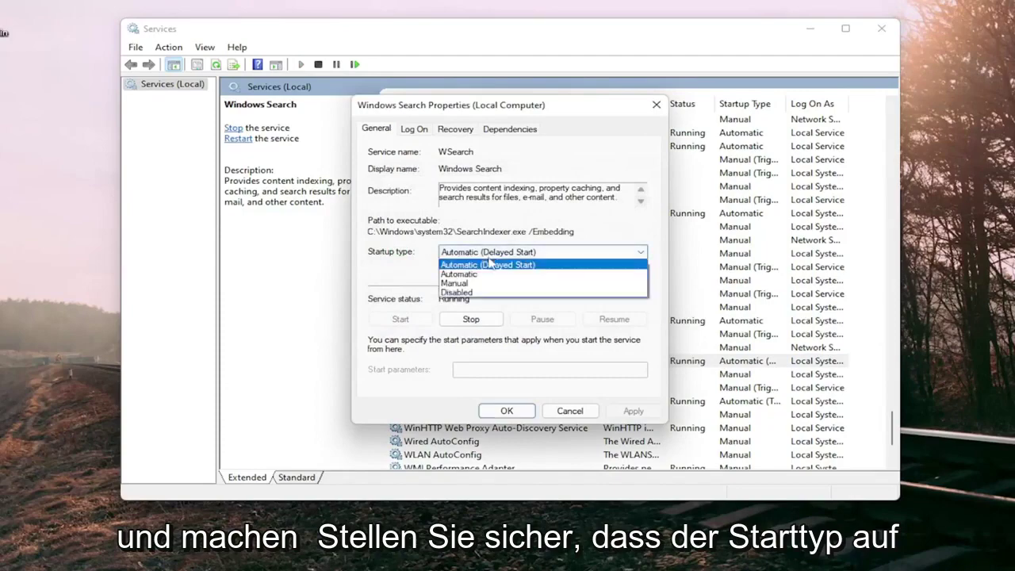
click(531, 266)
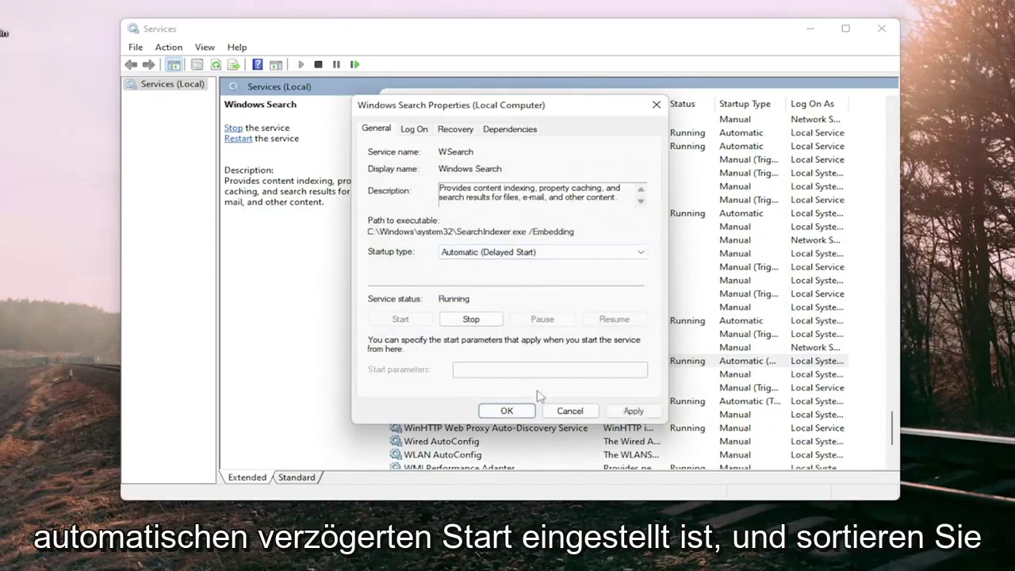
click(512, 411)
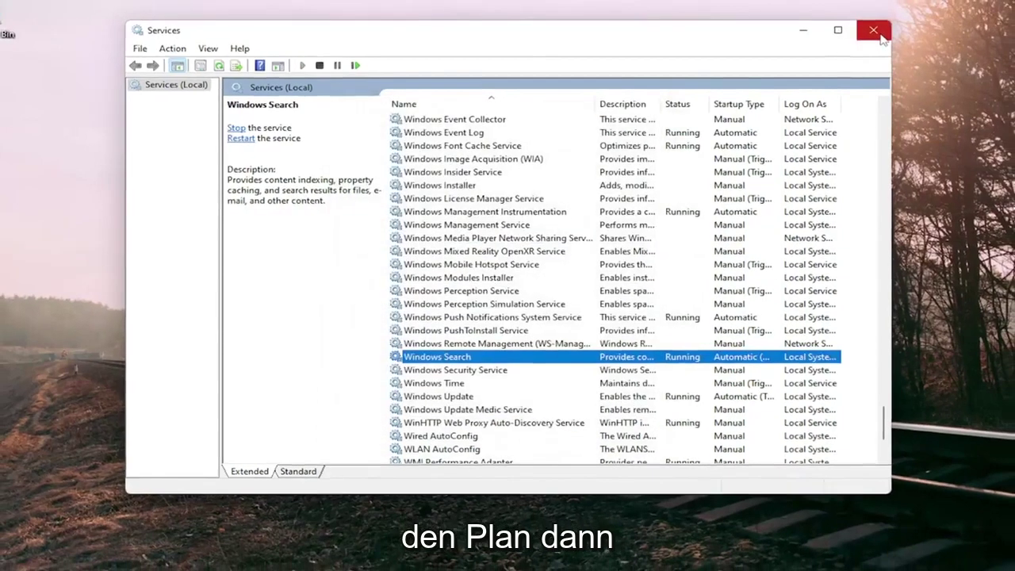
Close Services and open Indexing Options by searching 'indexing'
click(882, 28)
click(449, 560)
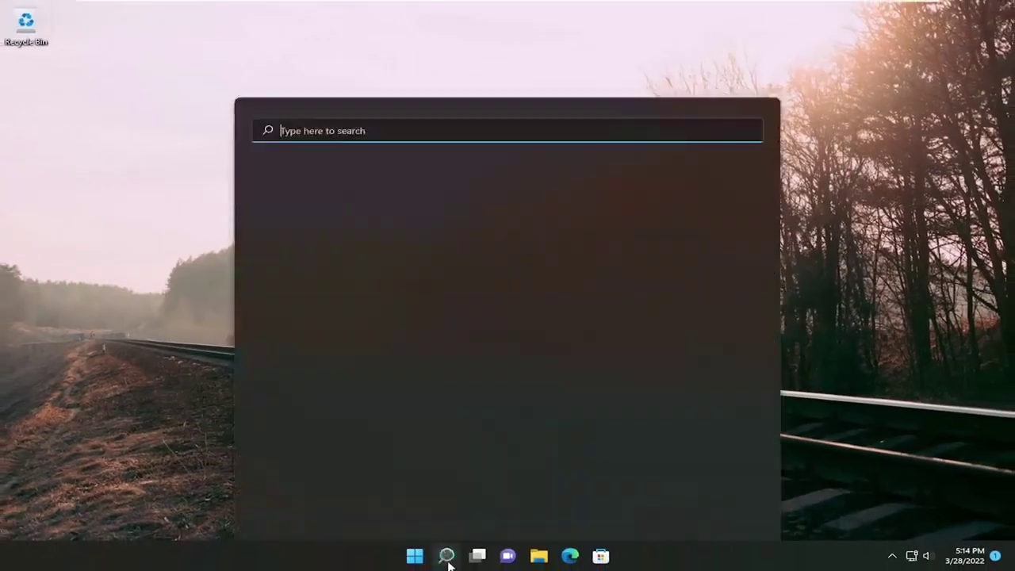
text(indexing)
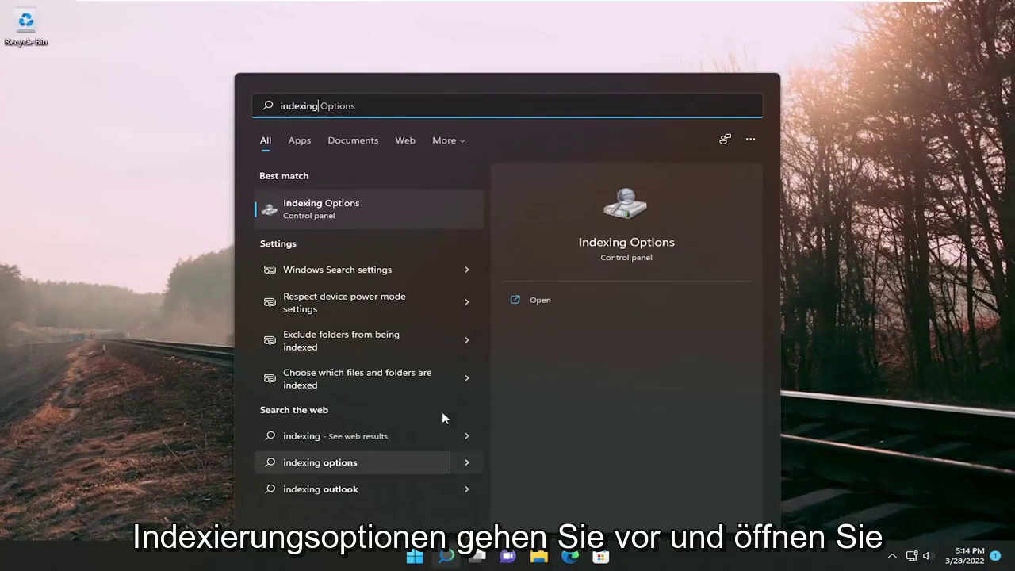
click(334, 223)
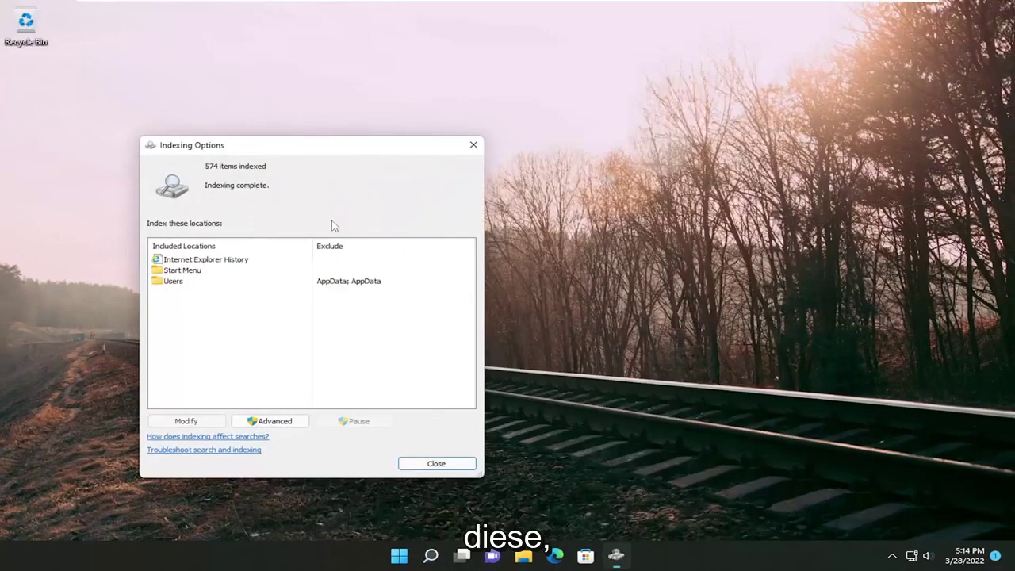
drag(331, 147, 524, 82)
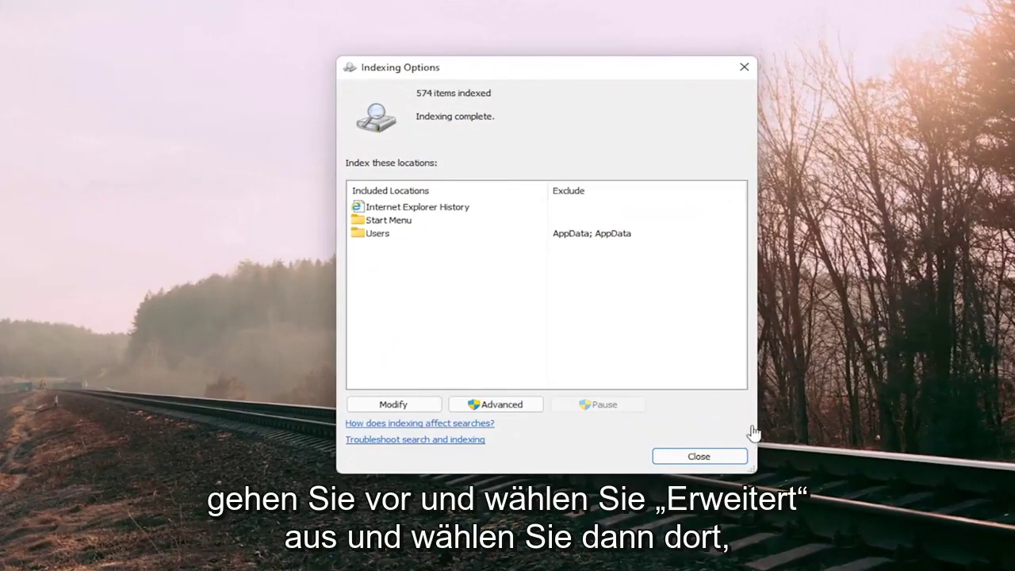
Rebuild the search index from the Advanced settings and confirm
click(499, 406)
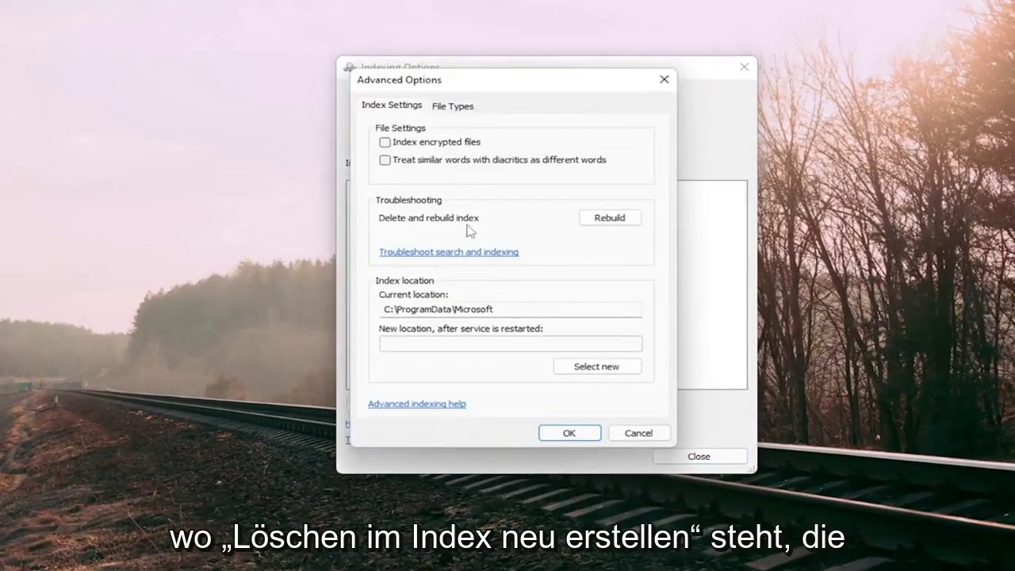
click(622, 219)
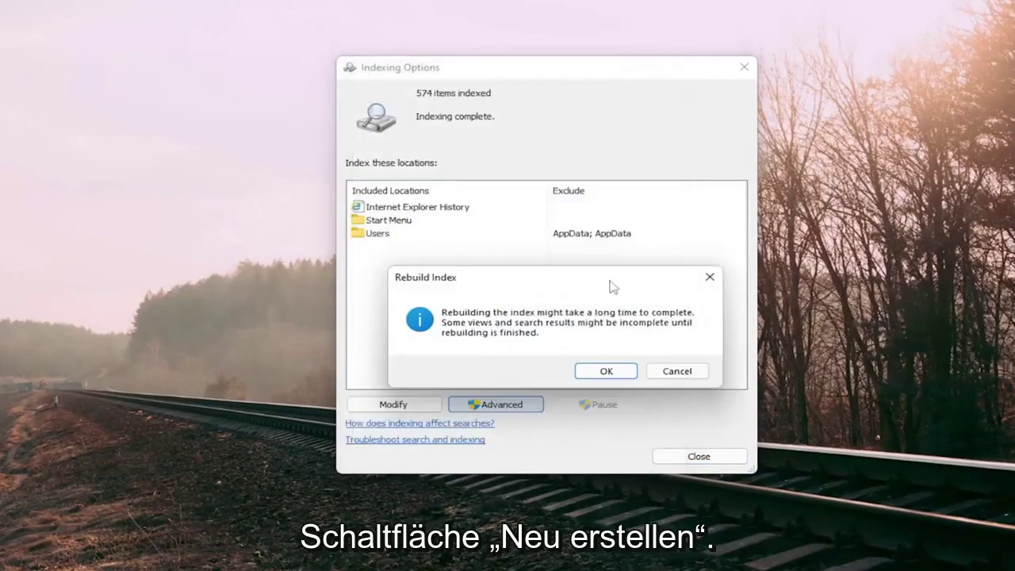
drag(548, 277, 530, 234)
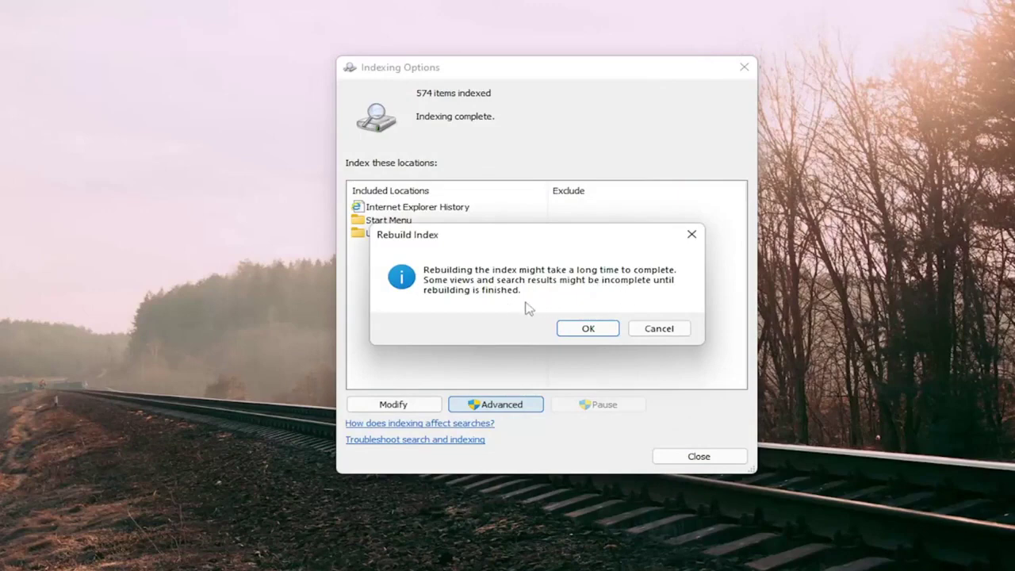
click(585, 331)
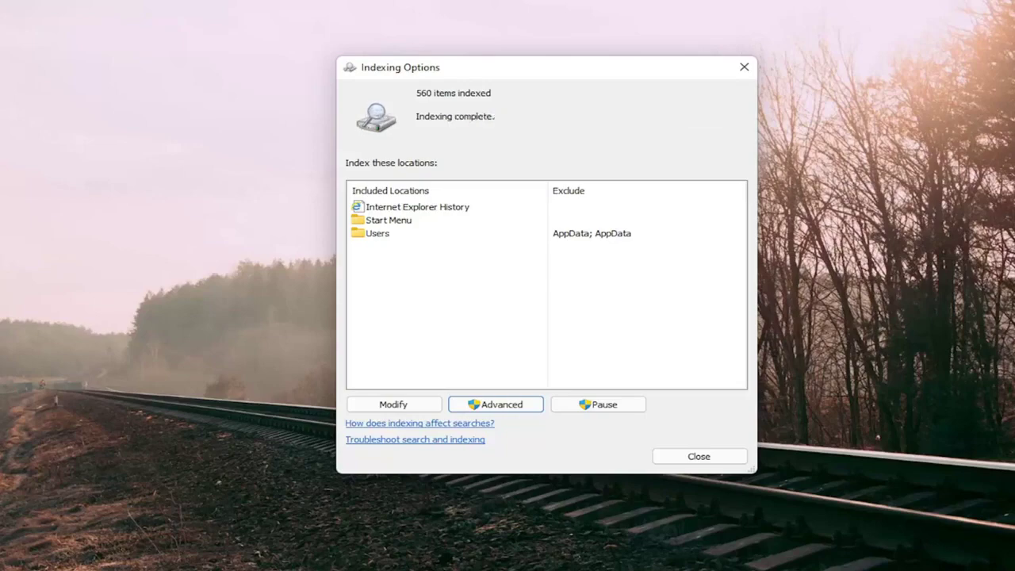
Close Indexing Options and bring up the Start power-user menu for restarting
click(699, 457)
right_click(414, 557)
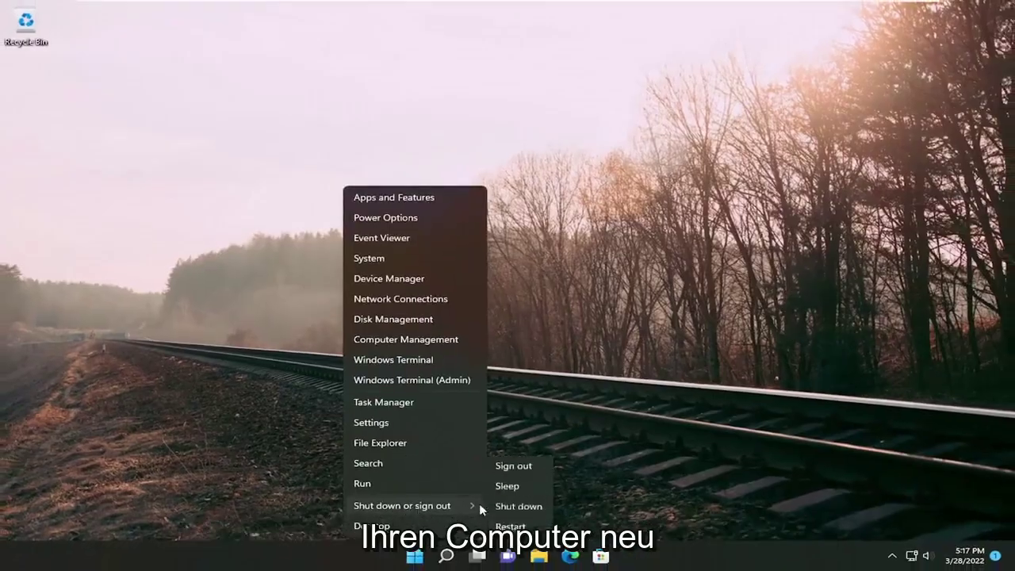